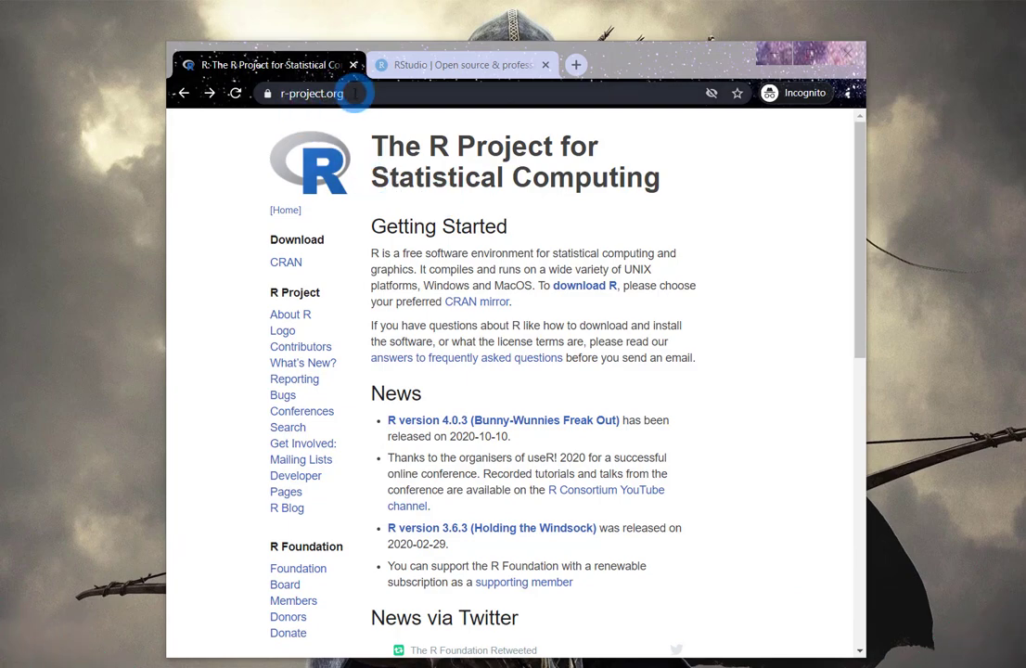
left_click(355, 93)
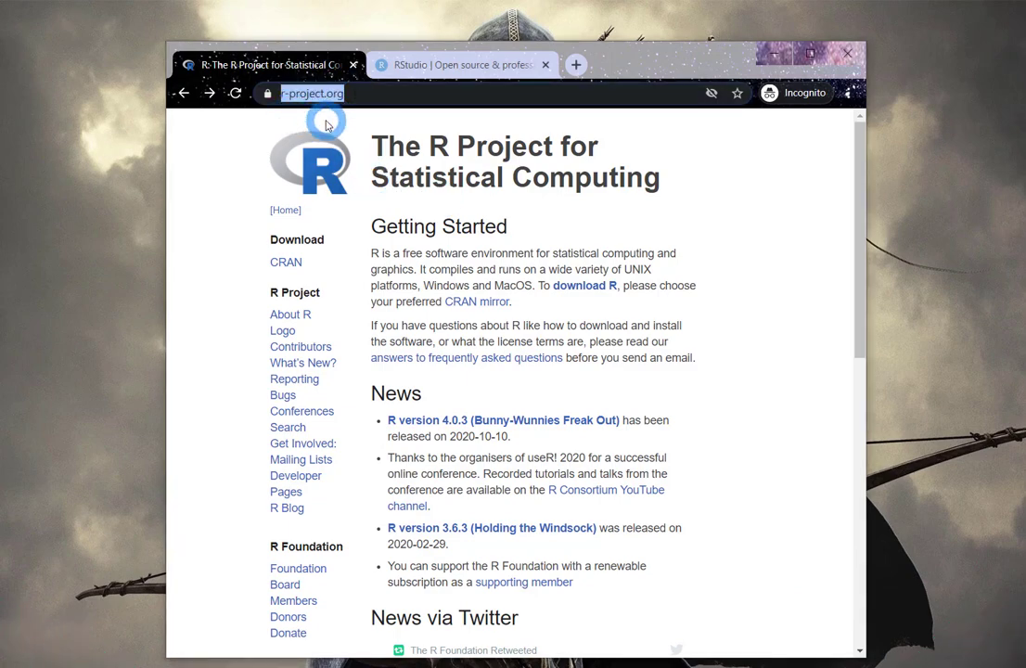
left_click(339, 125)
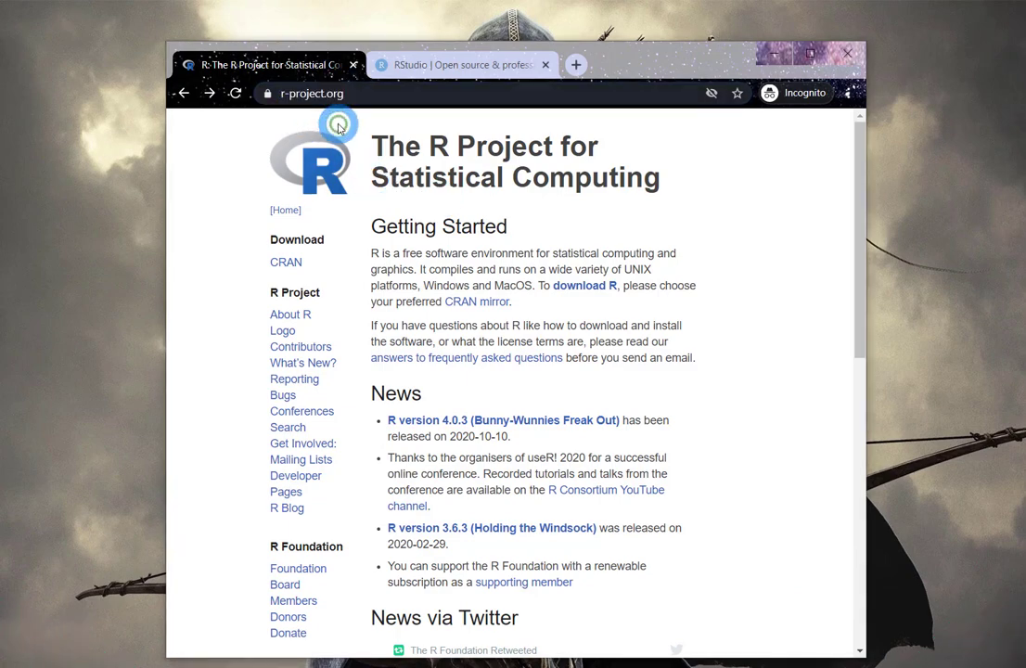
left_click(286, 265)
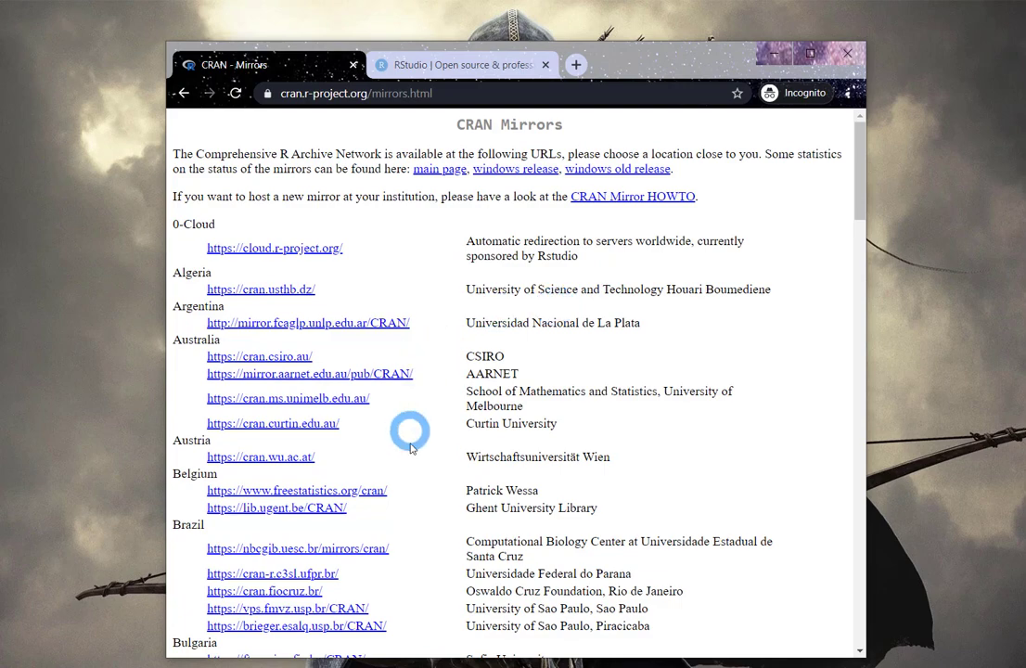
scroll(415, 446, "down", 3)
scroll(416, 466, "down", 8)
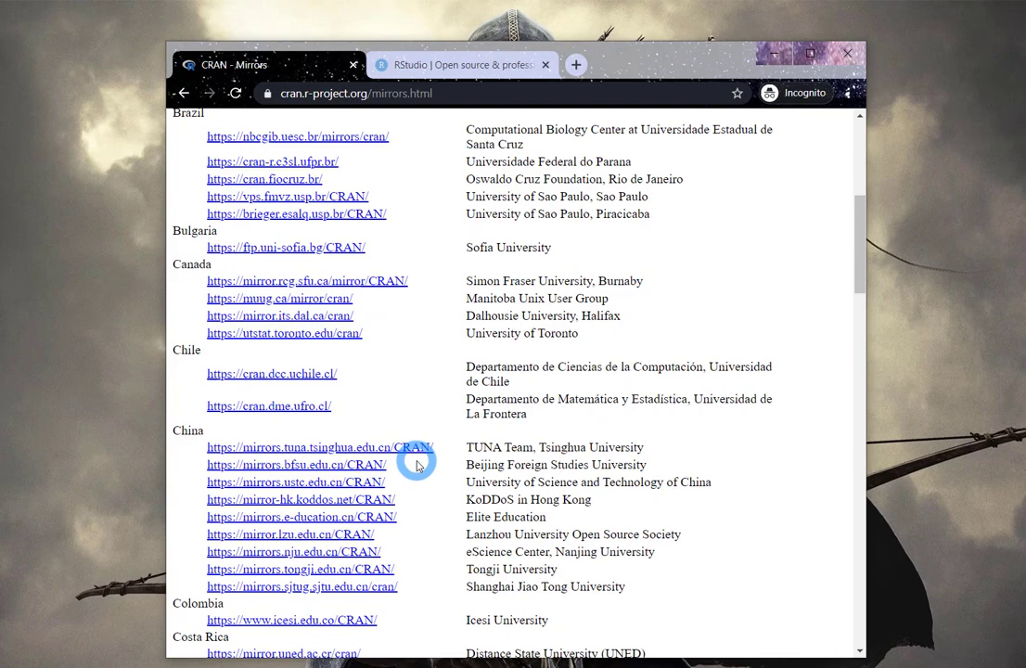
scroll(417, 464, "down", 3)
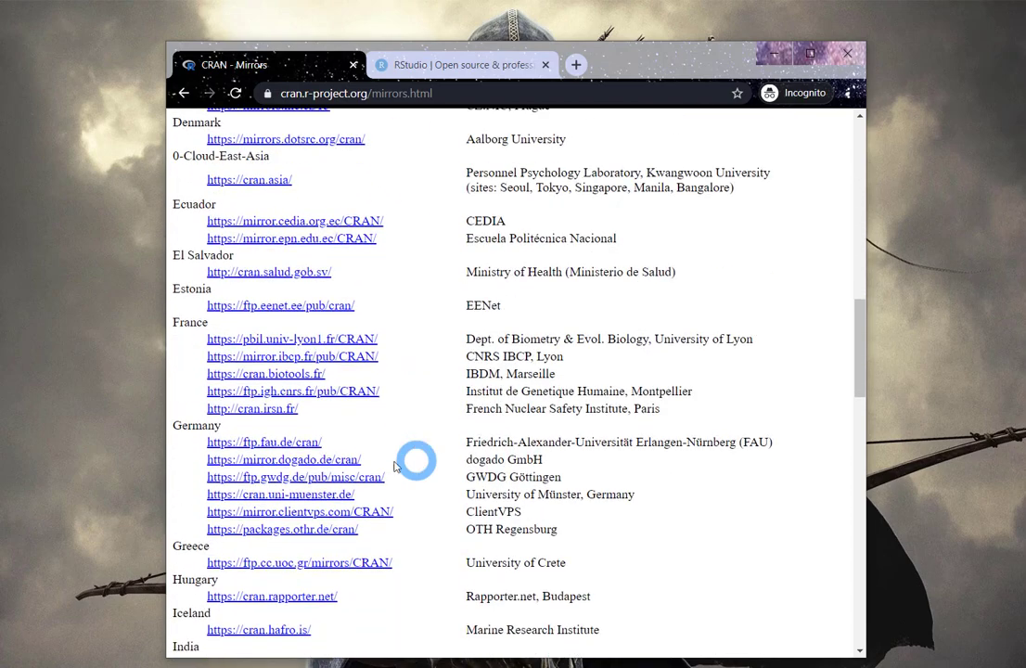
left_click(258, 446)
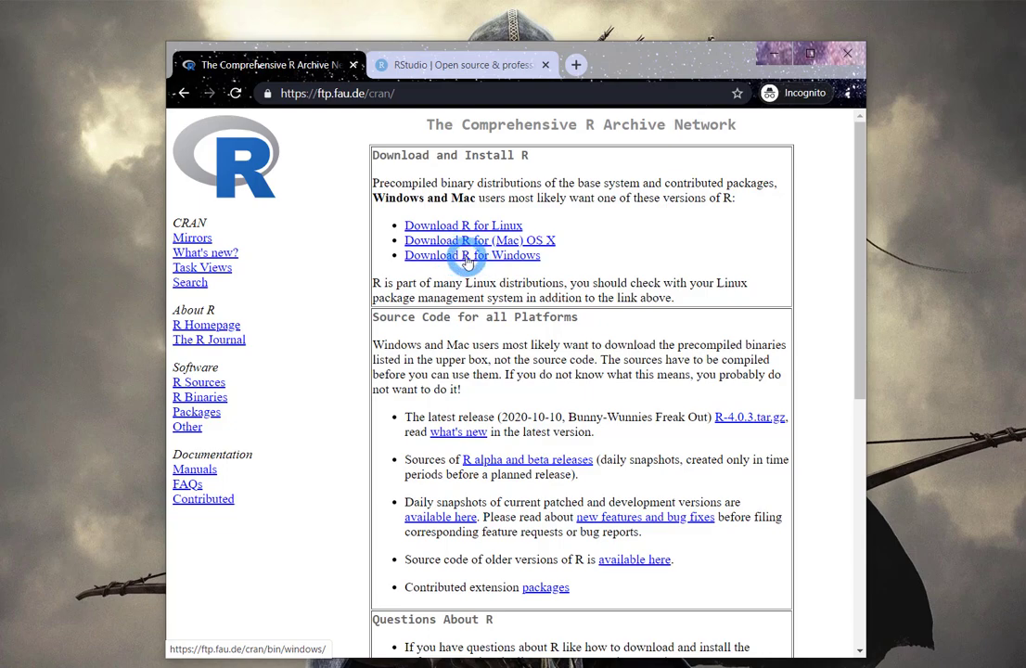
Open the base distribution of R for Windows and download the R 4.0.3 installer.
left_click(467, 256)
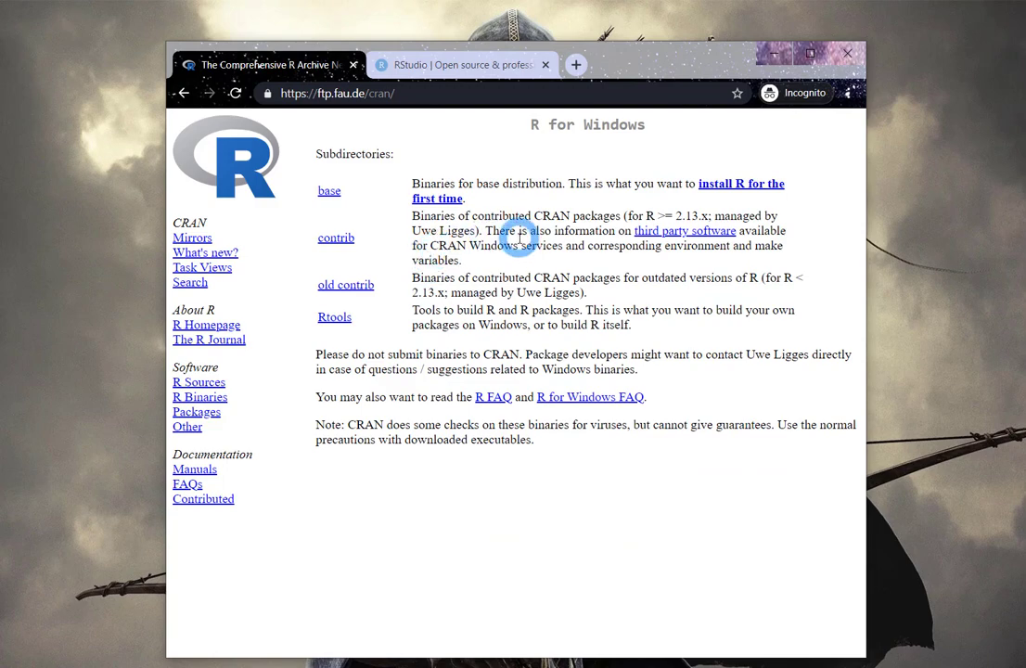
left_click(743, 188)
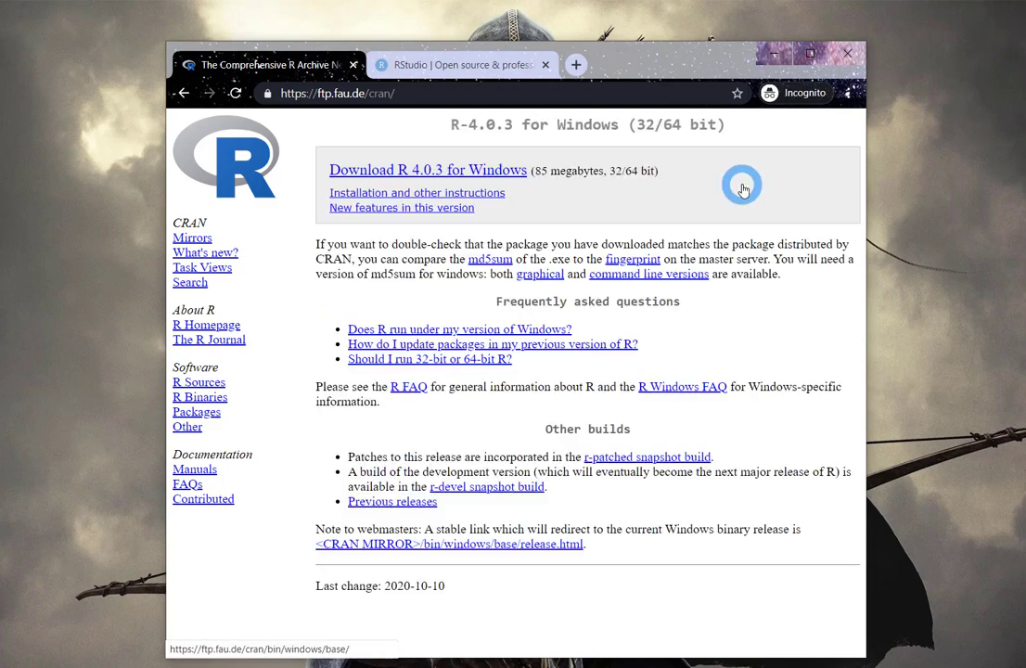
left_click(427, 171)
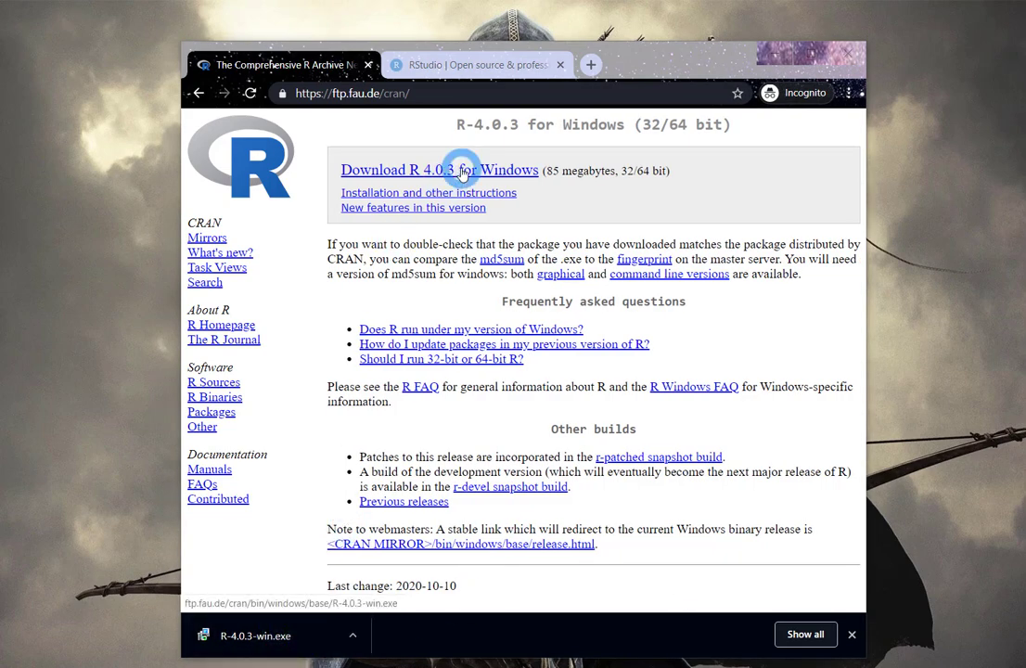
Switch to the RStudio site, widen the browser window, and open the download section for the free RStudio Desktop edition.
left_click(459, 65)
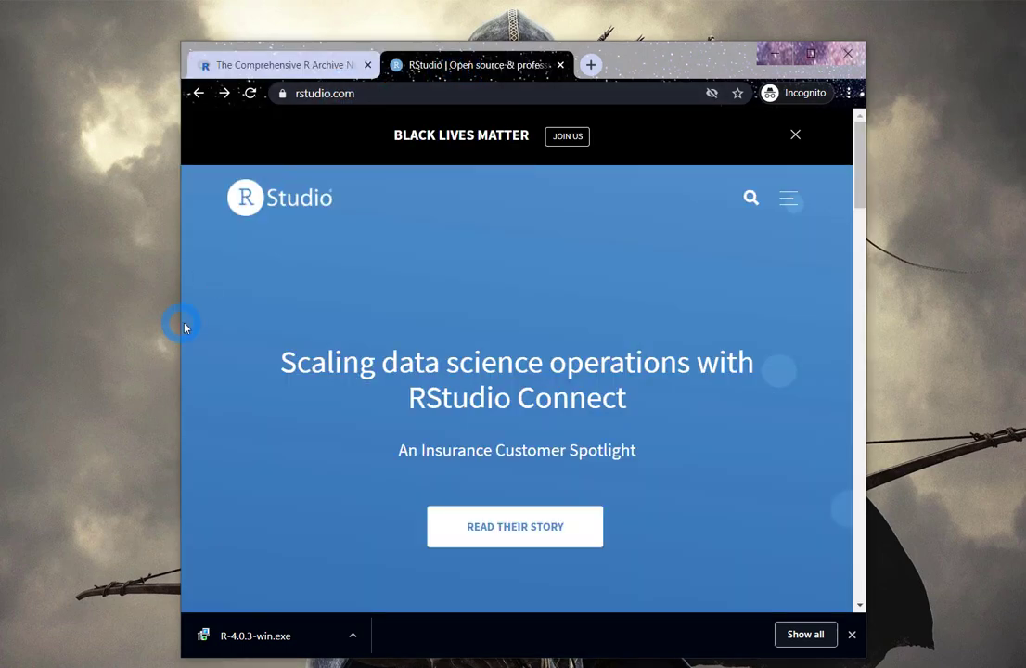
left_click_drag(183, 324, 26, 300)
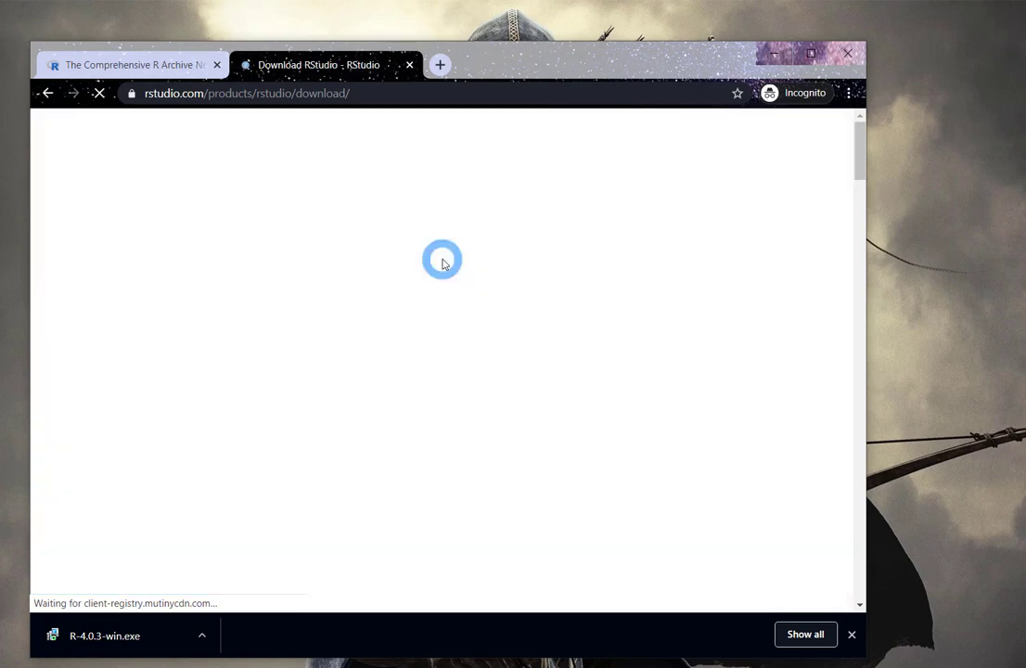
scroll(343, 412, "down", 5)
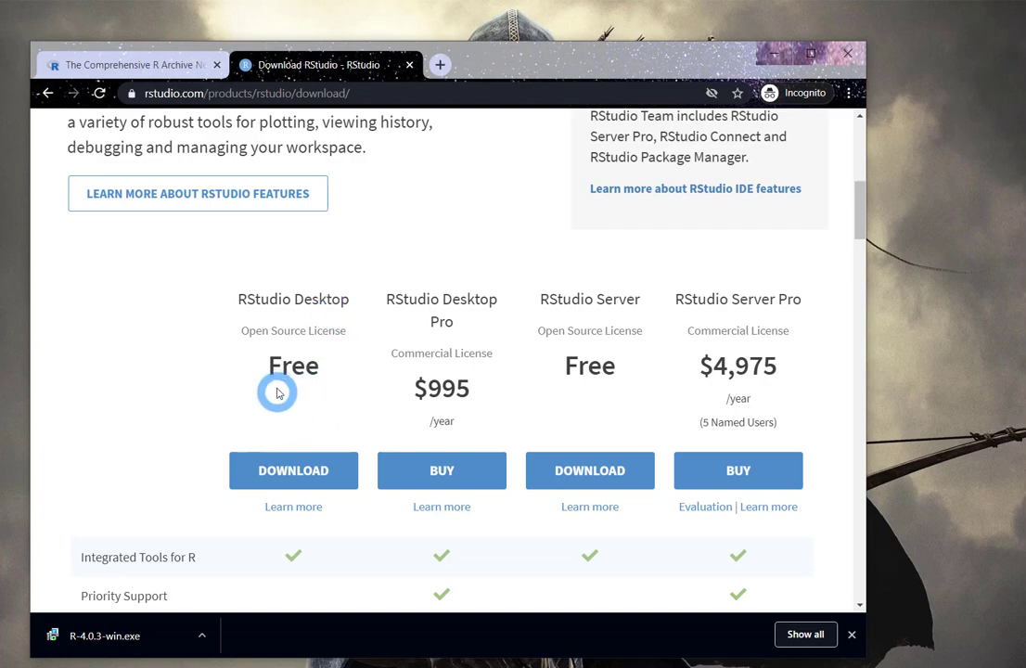
left_click(283, 484)
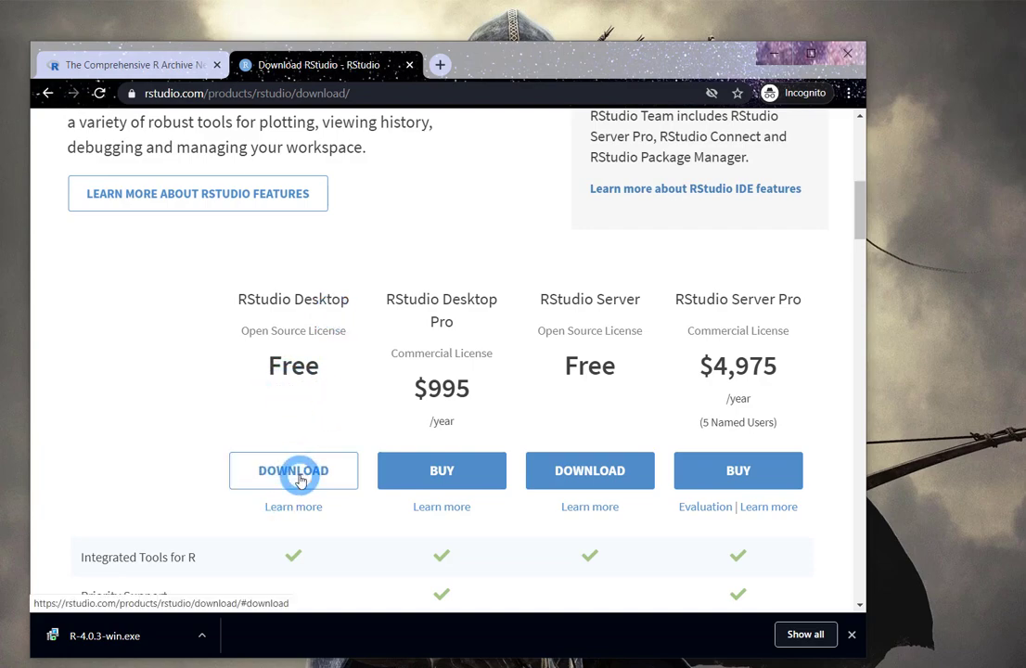
left_click(299, 478)
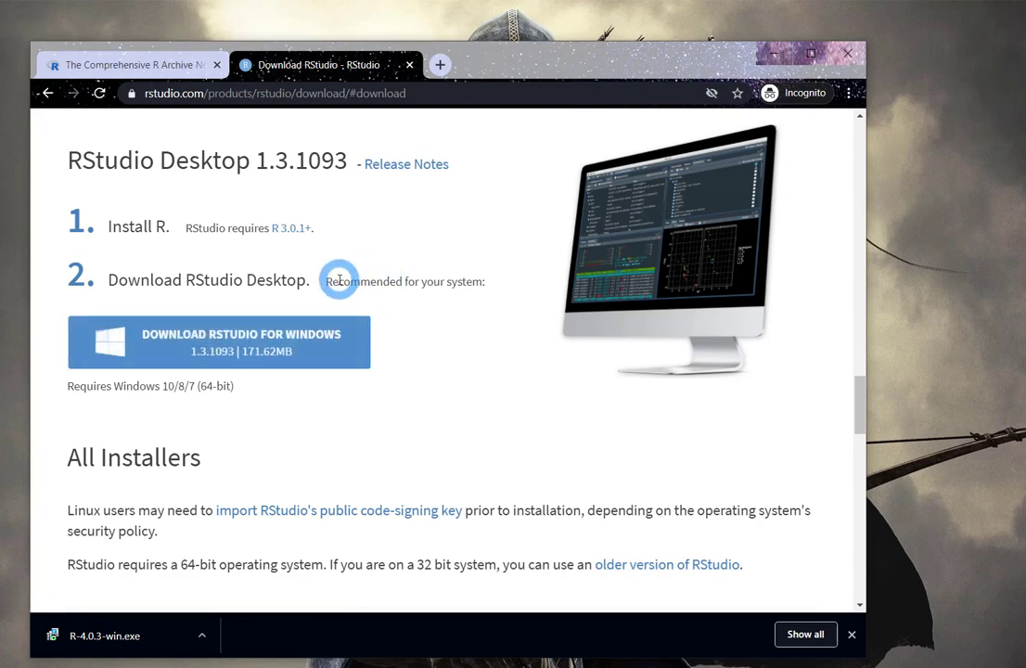
Review the installers offered for each operating system and download RStudio Desktop 1.3.1093 for Windows.
left_click_drag(338, 281, 475, 284)
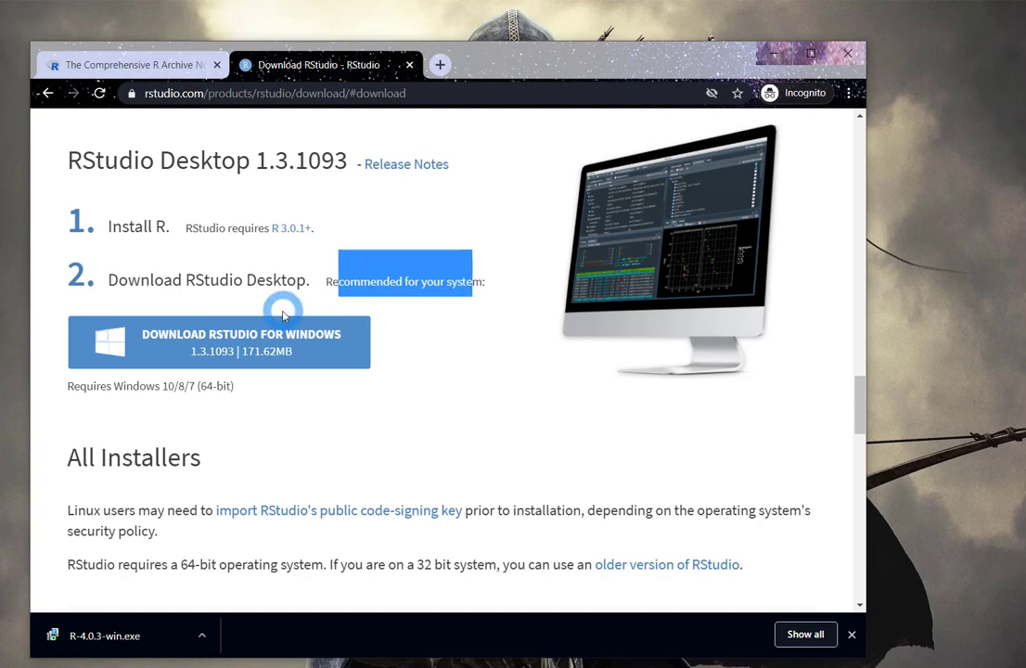
left_click(271, 360)
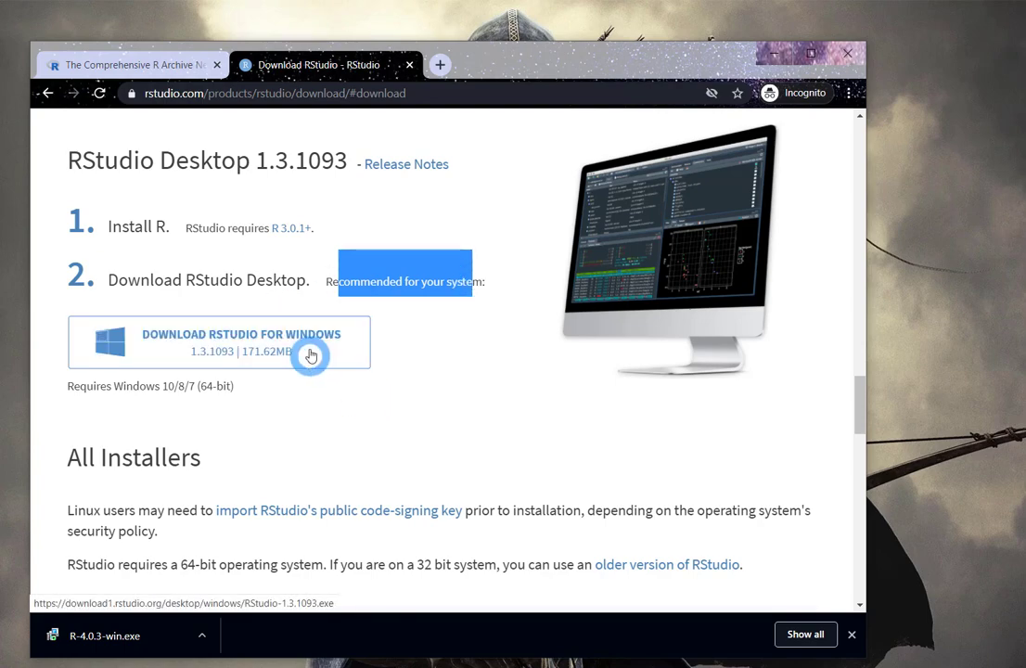
left_click(397, 450)
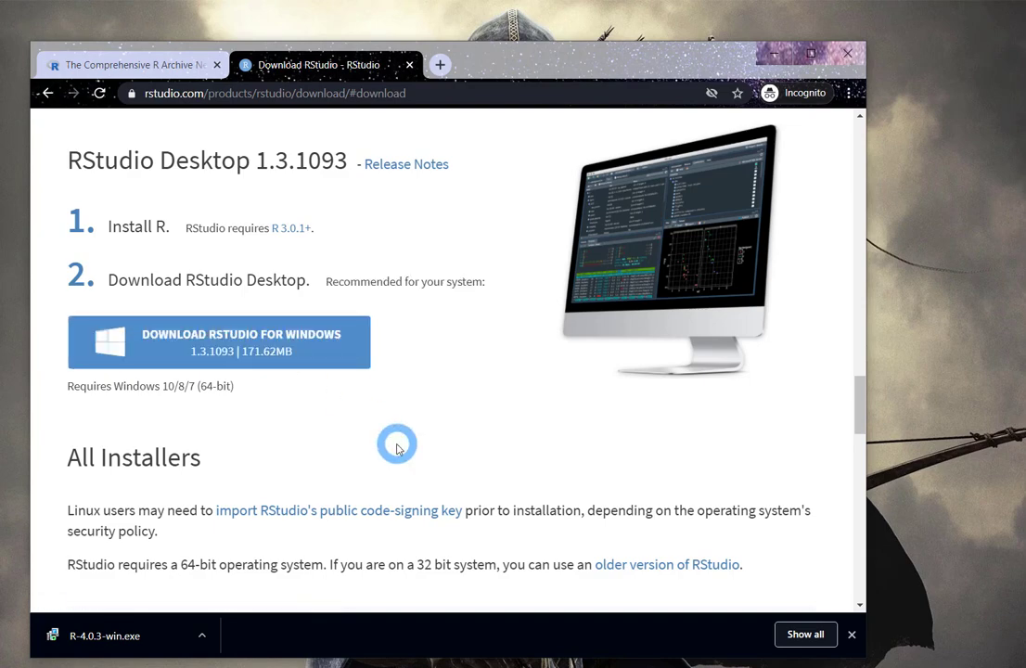
scroll(398, 449, "down", 6)
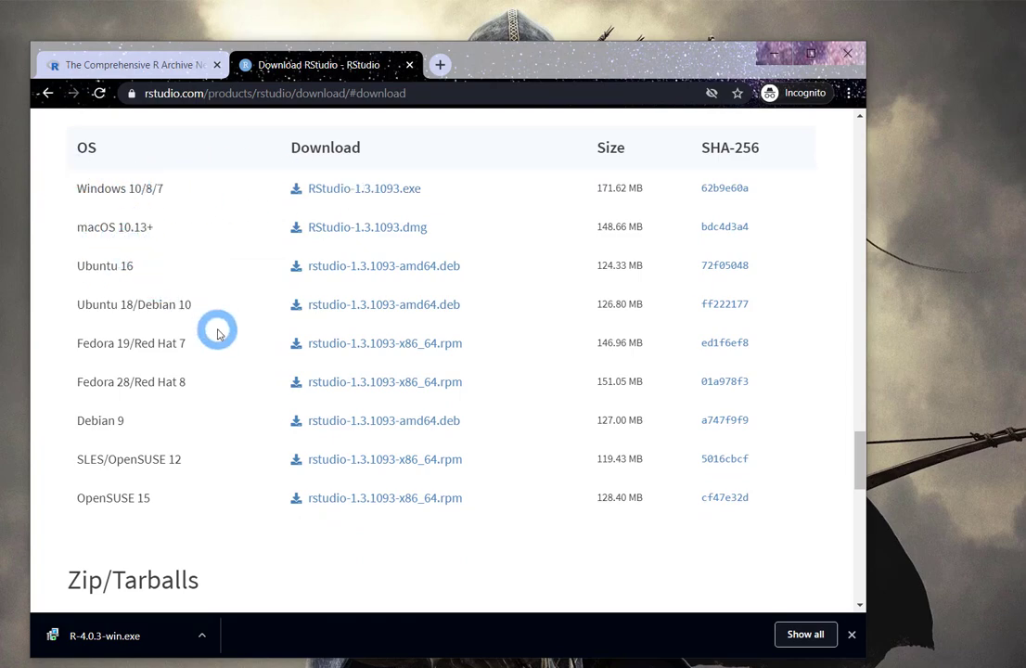
scroll(293, 409, "down", 5)
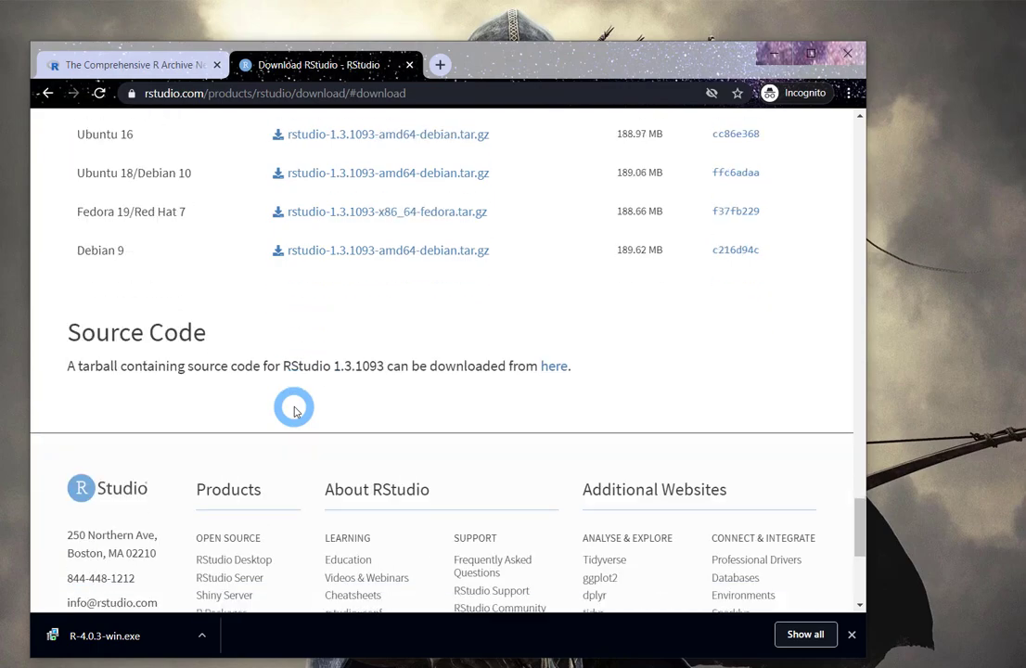
scroll(293, 411, "up", 10)
scroll(294, 411, "down", 2)
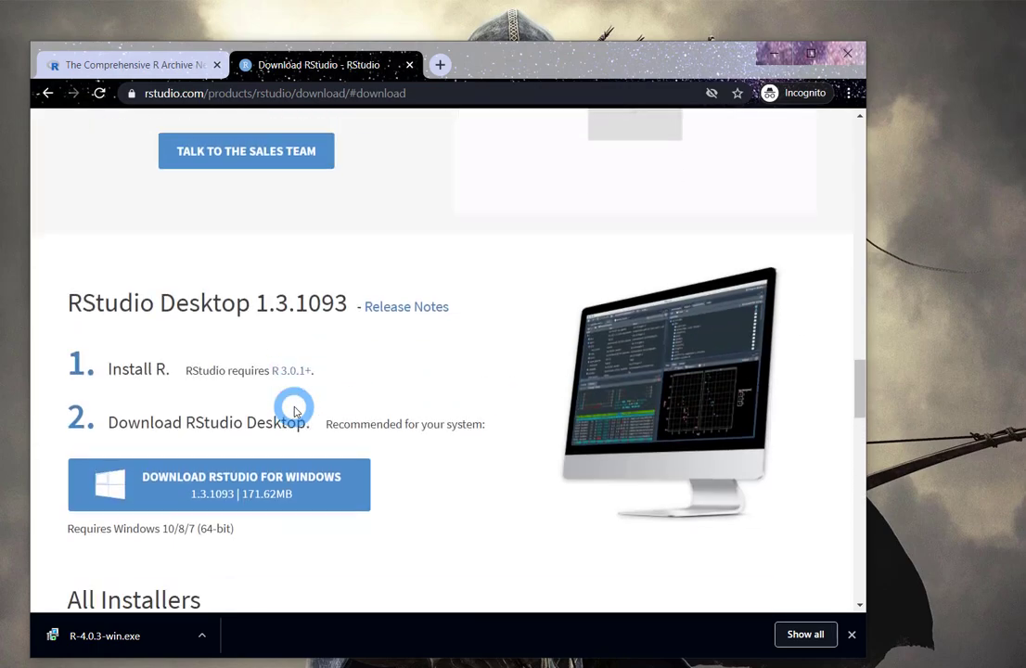
scroll(293, 412, "up", 2)
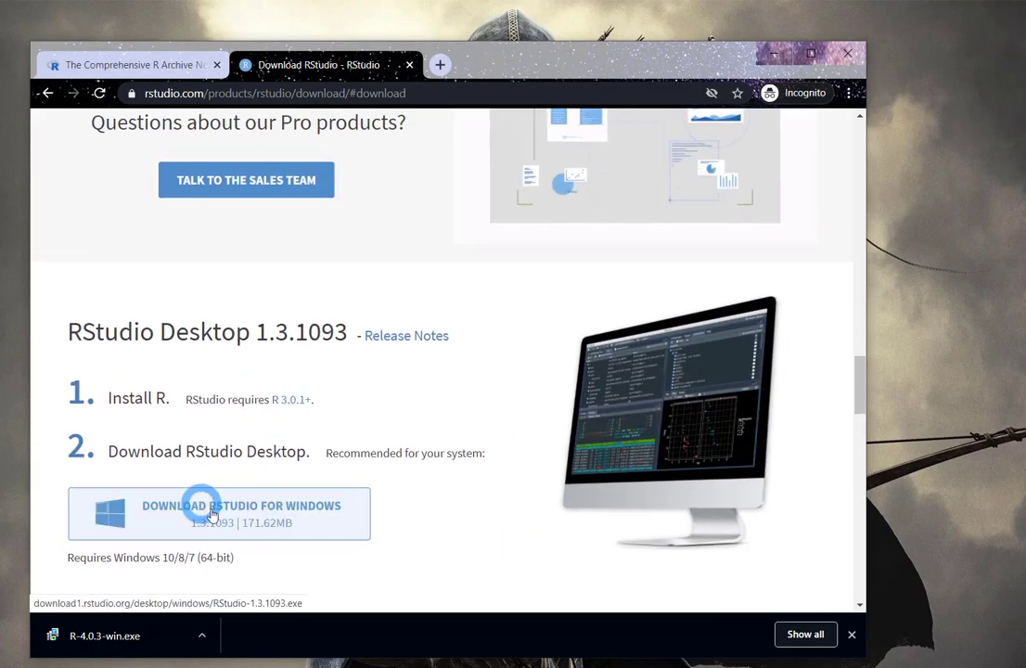
left_click(218, 513)
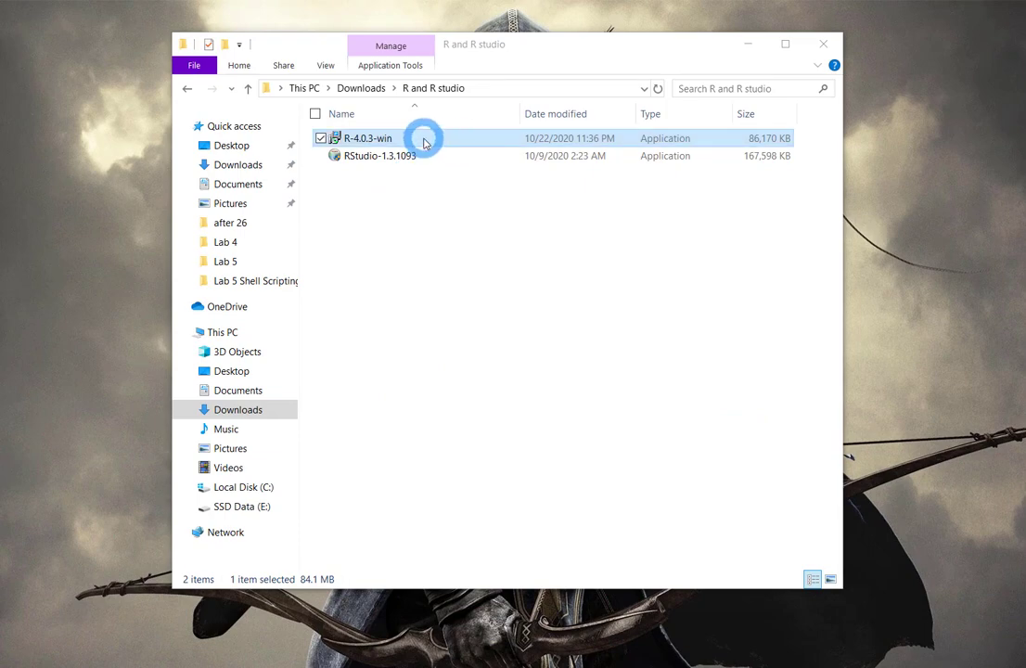
Run R-4.0.3-win from the R and R studio folder, keeping C:\Program Files\R\R-4.0.3 as the destination and excluding the 32-bit files.
double_click(424, 142)
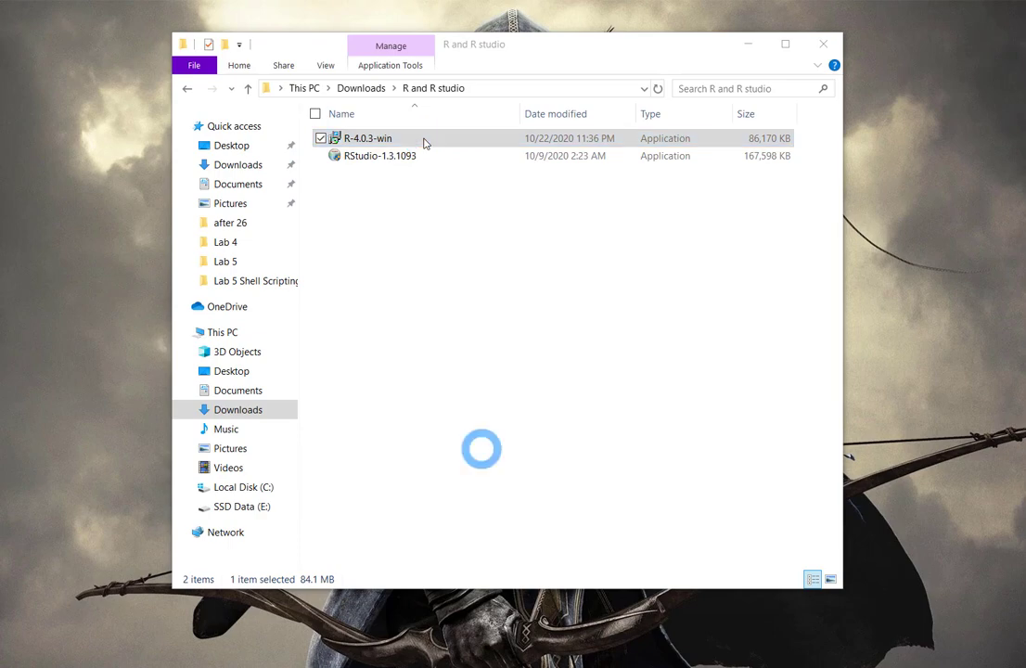
left_click(561, 386)
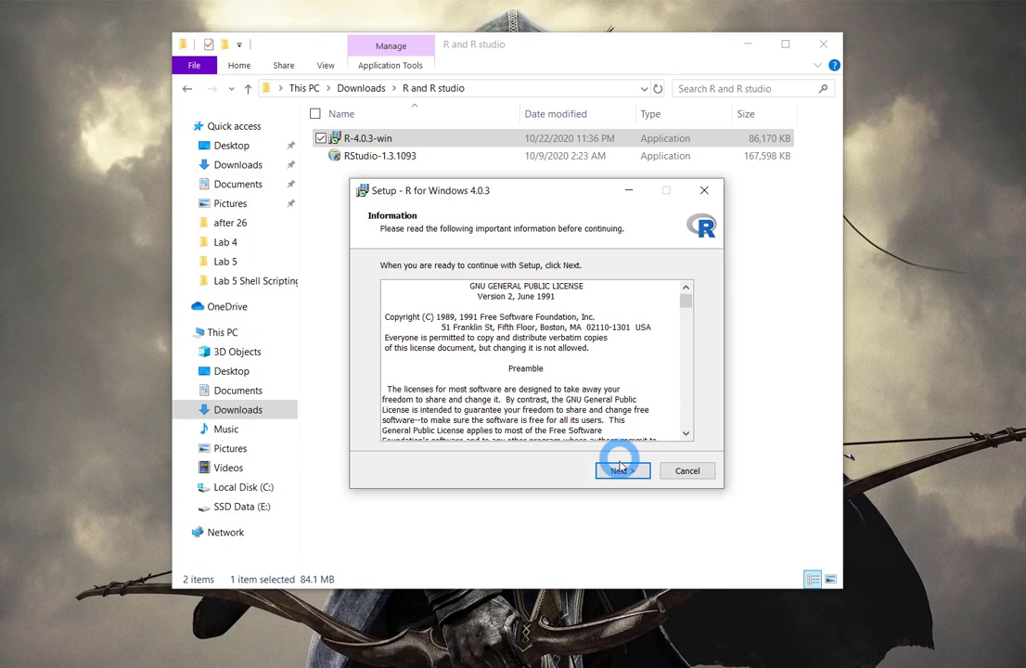
left_click(620, 472)
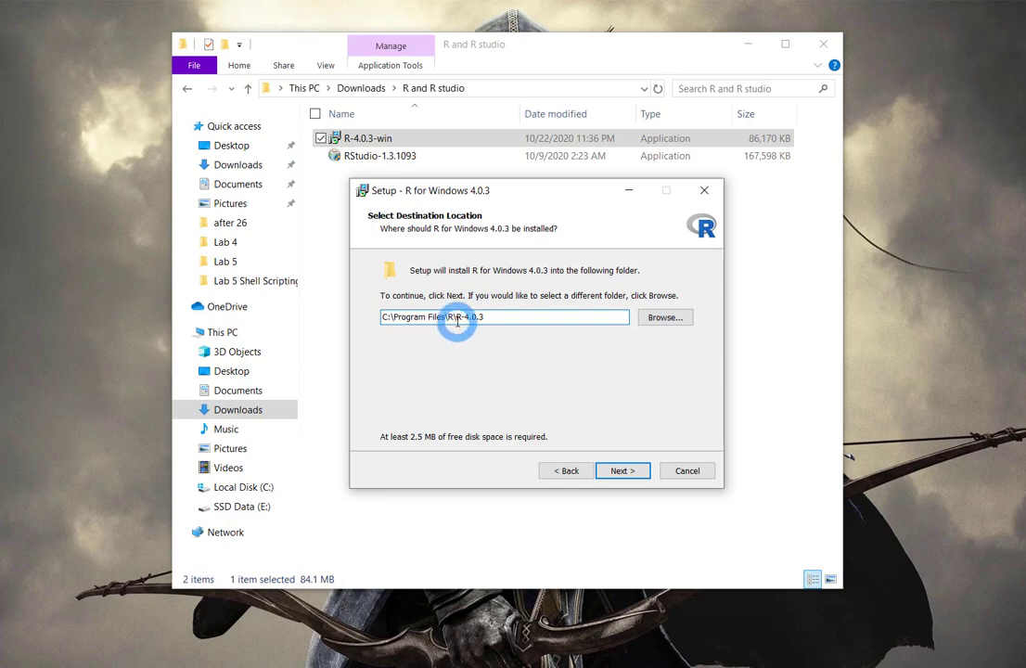
left_click(622, 471)
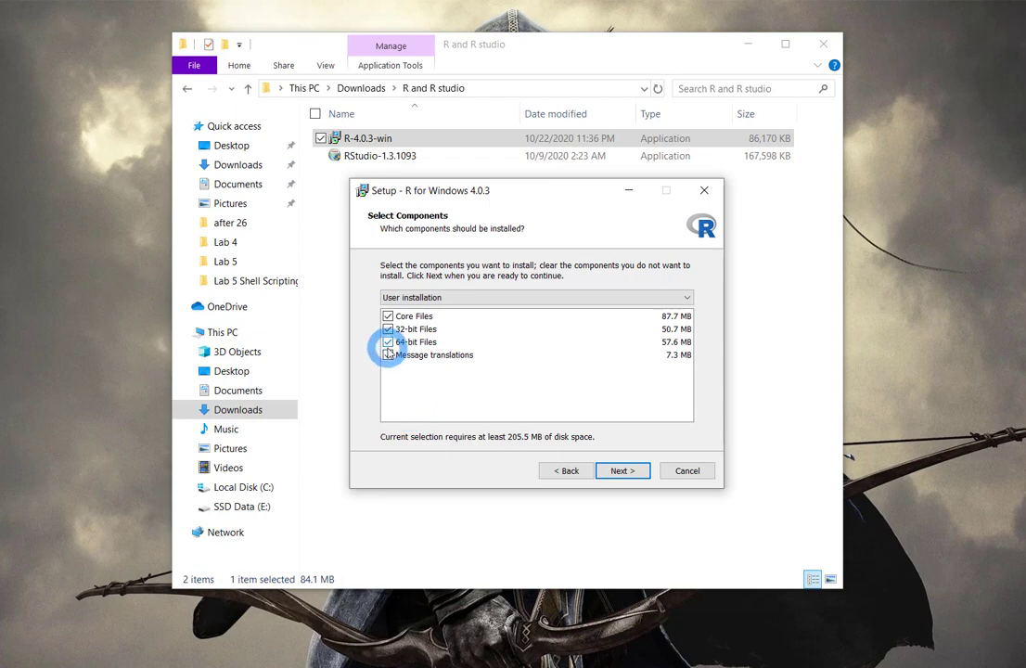
left_click(388, 329)
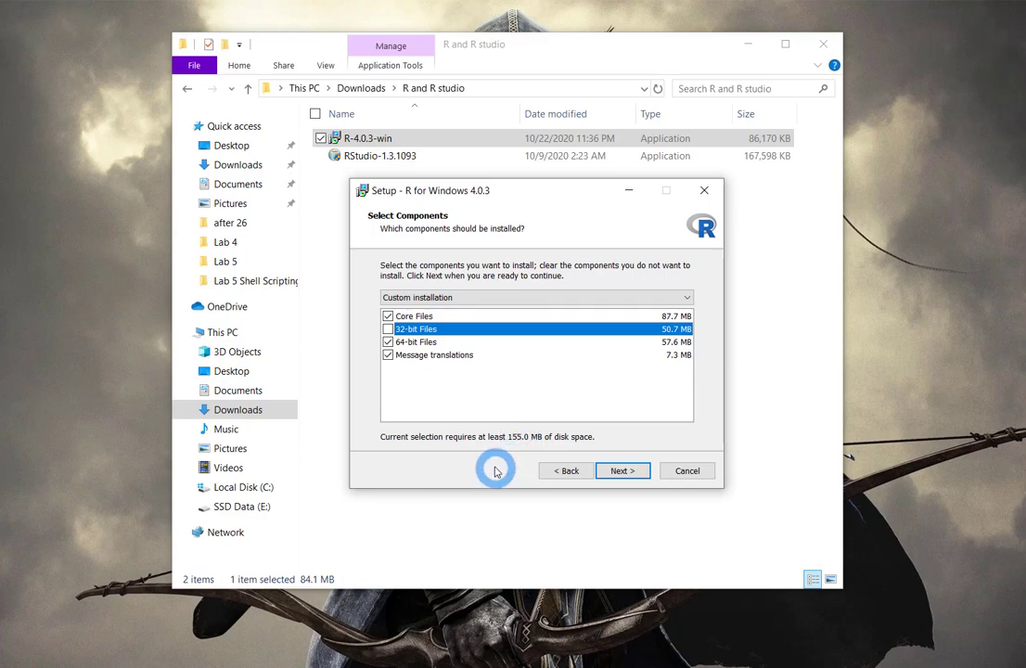
left_click(627, 472)
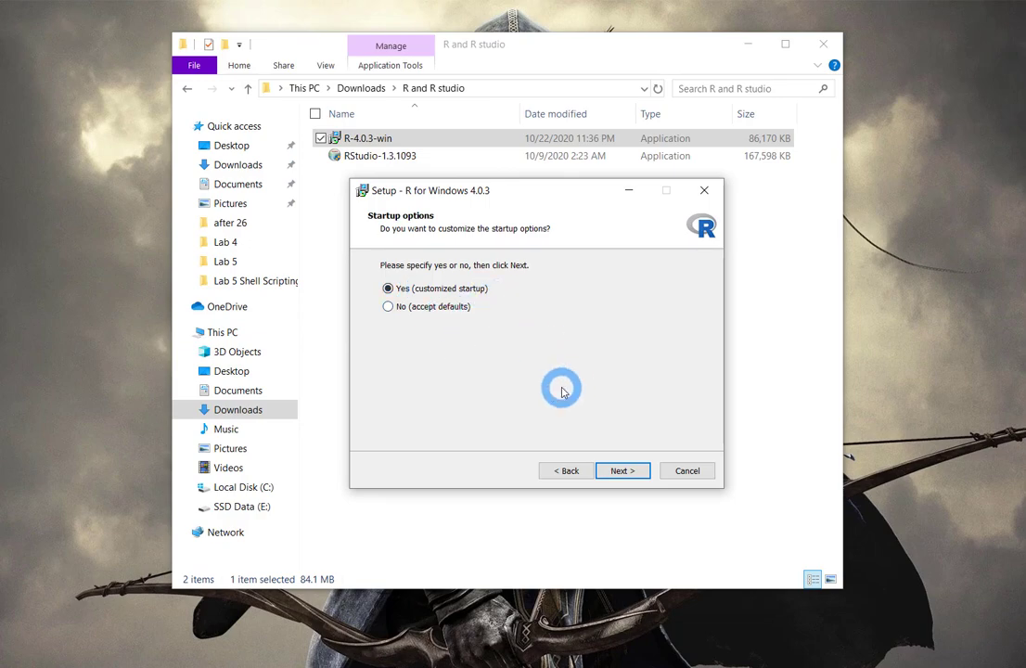
Use customized startup for R with the MDI (one big window) display mode and HTML help.
left_click(624, 472)
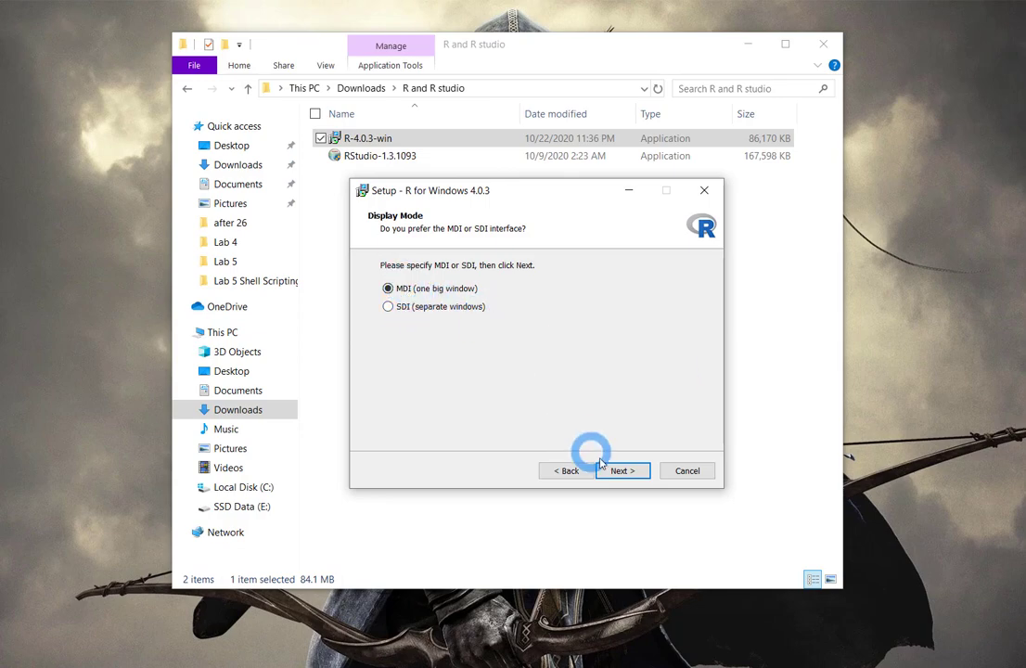
left_click(625, 472)
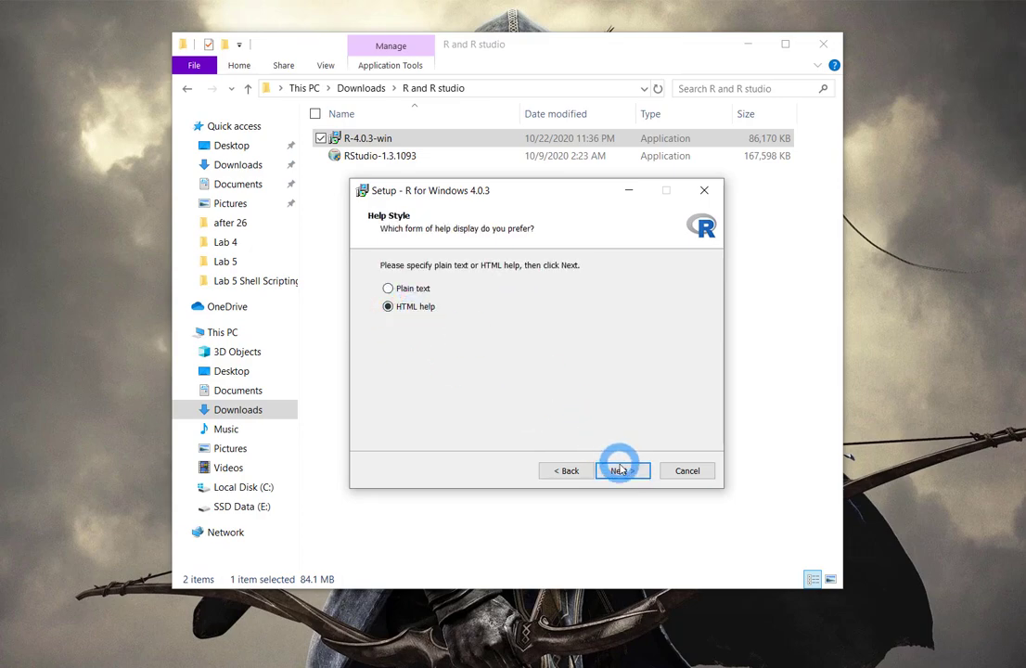
left_click(620, 471)
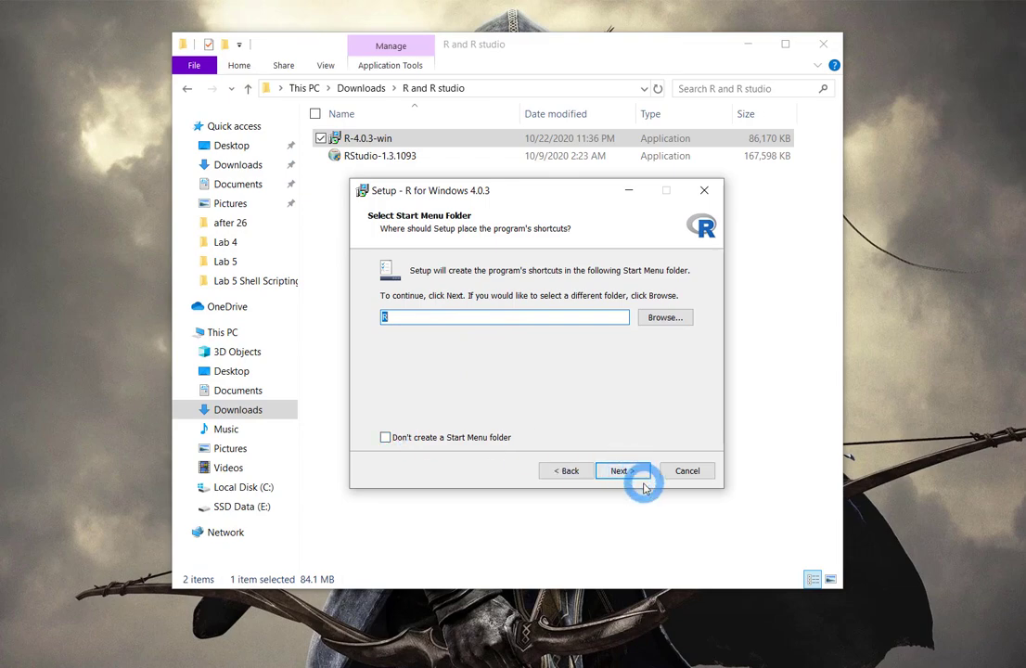
Install R with the Start Menu folder R and no desktop or Quick Launch shortcuts, and finish the setup.
left_click(620, 471)
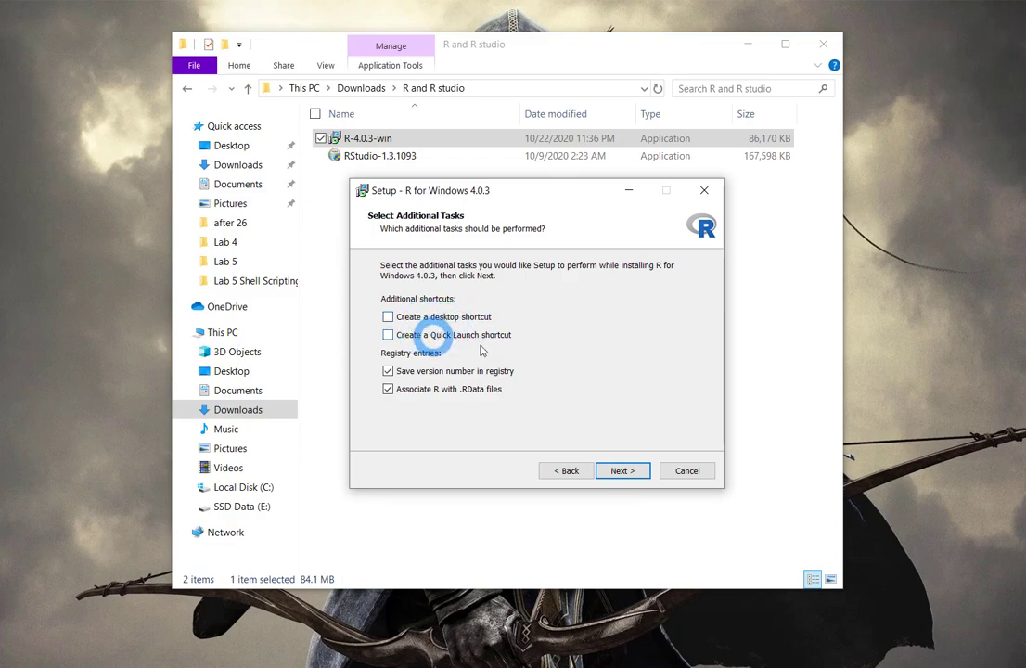
left_click(631, 472)
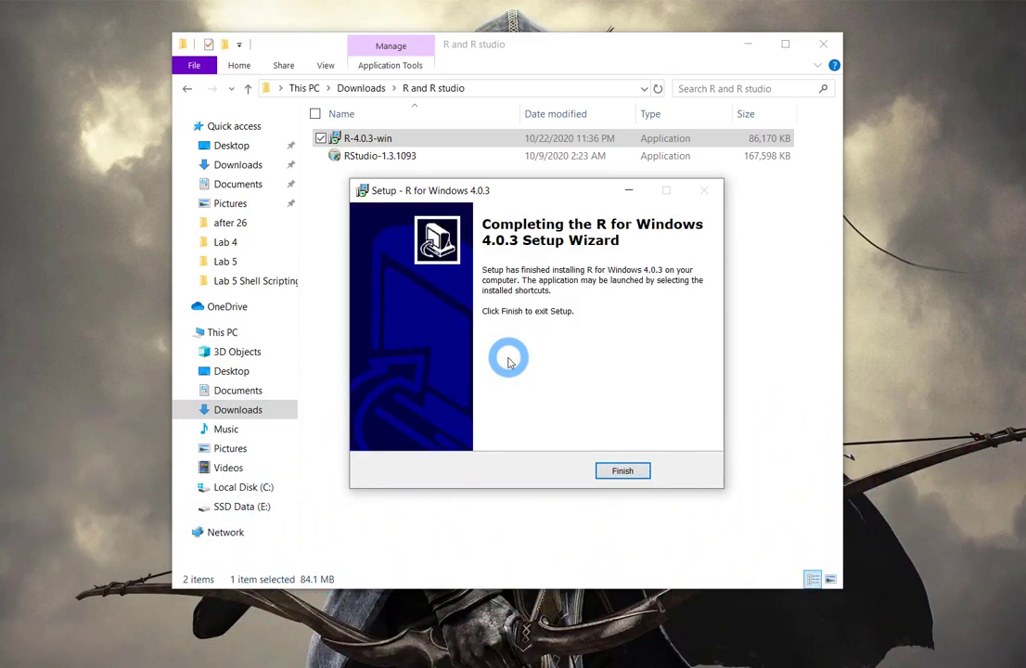
left_click(624, 472)
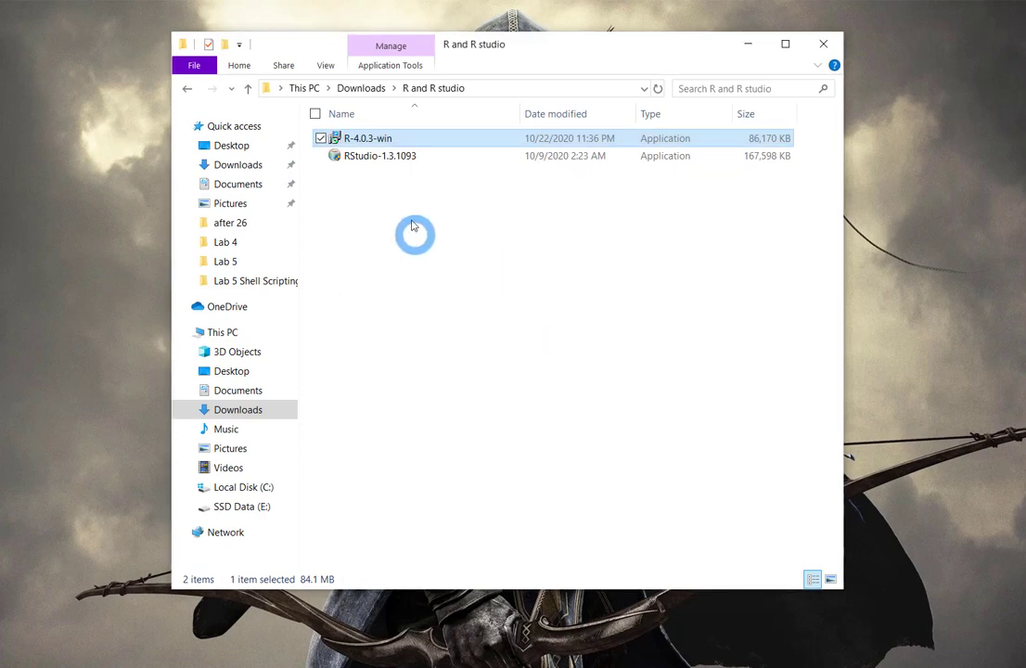
Run the RStudio-1.3.1093 installer and start installing into C:\Program Files\RStudio with the Start Menu folder RStudio.
left_click(390, 159)
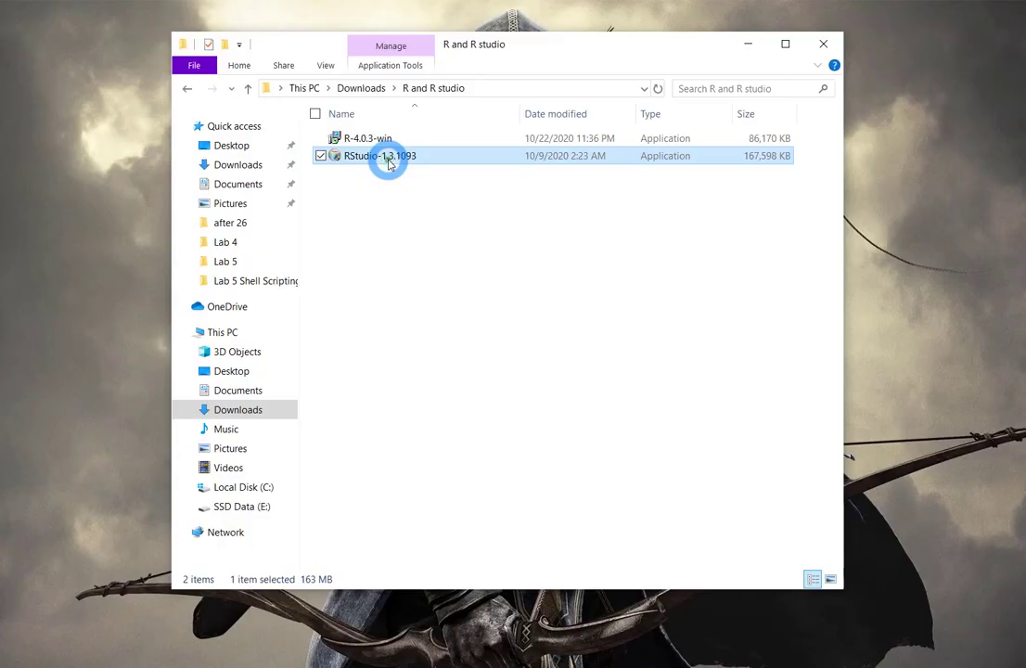
double_click(389, 159)
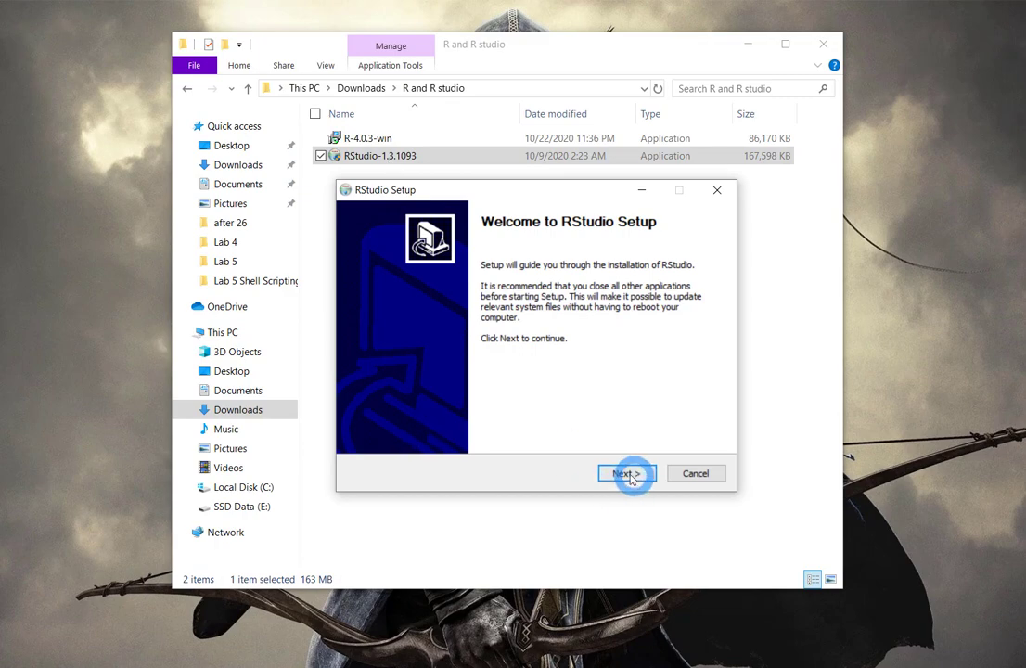
left_click(629, 475)
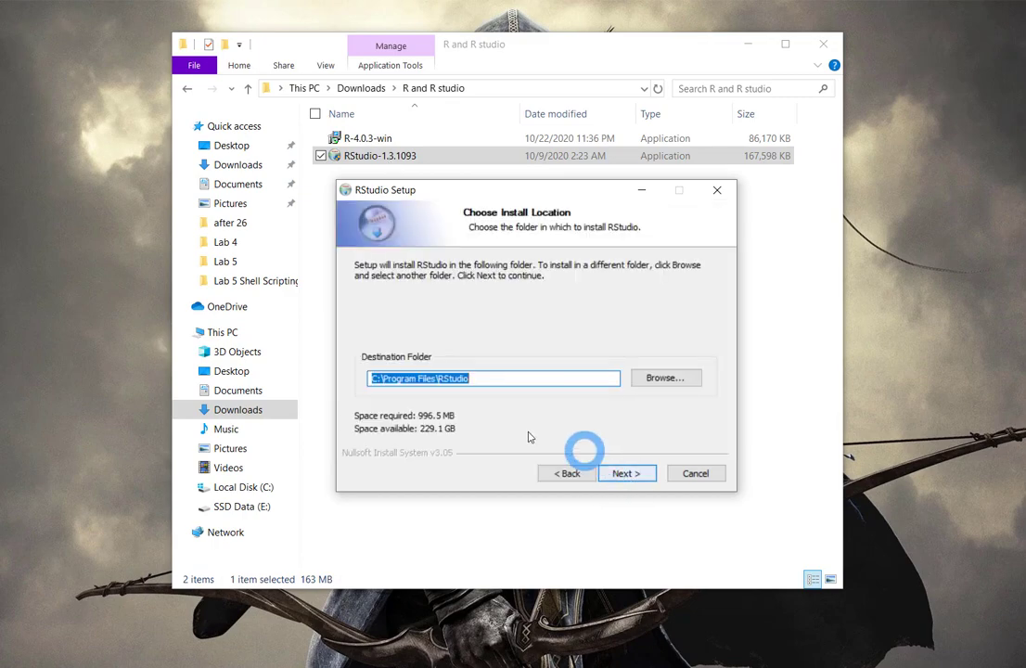
left_click(626, 474)
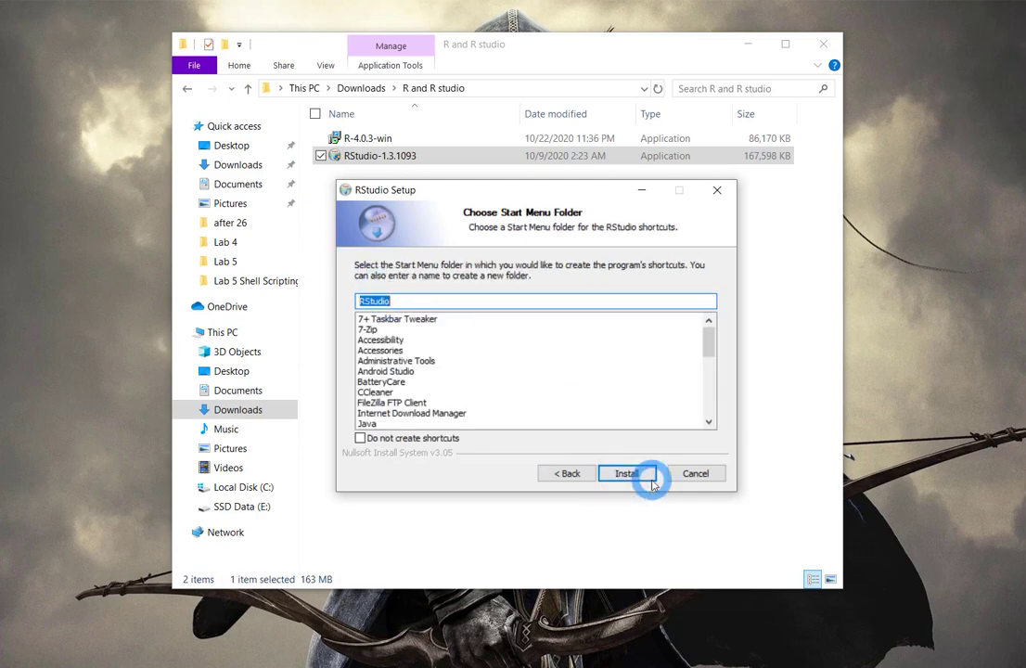
left_click(646, 477)
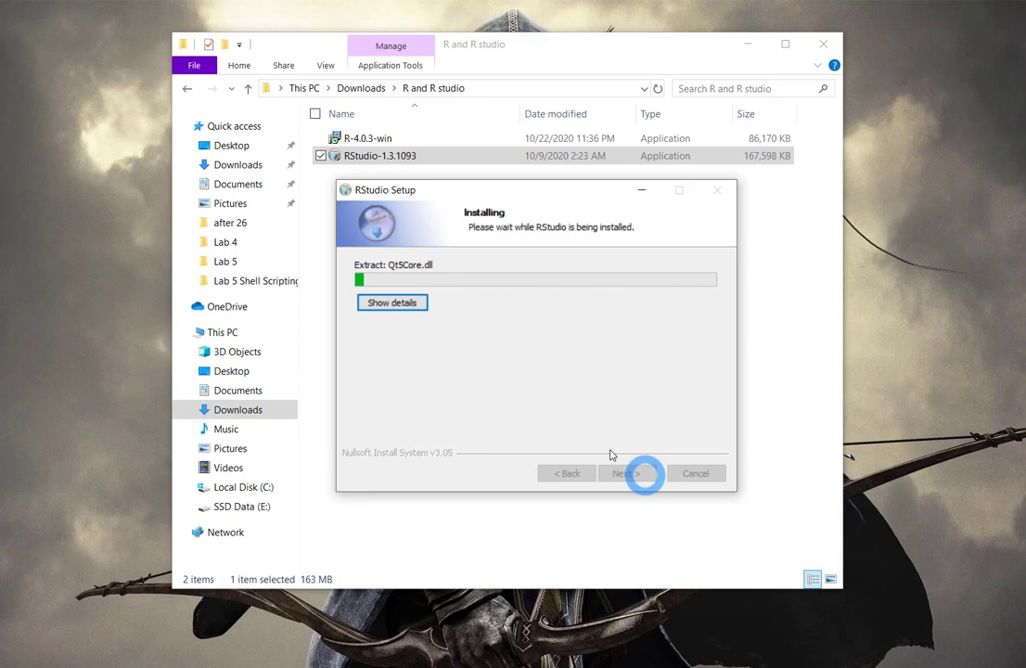